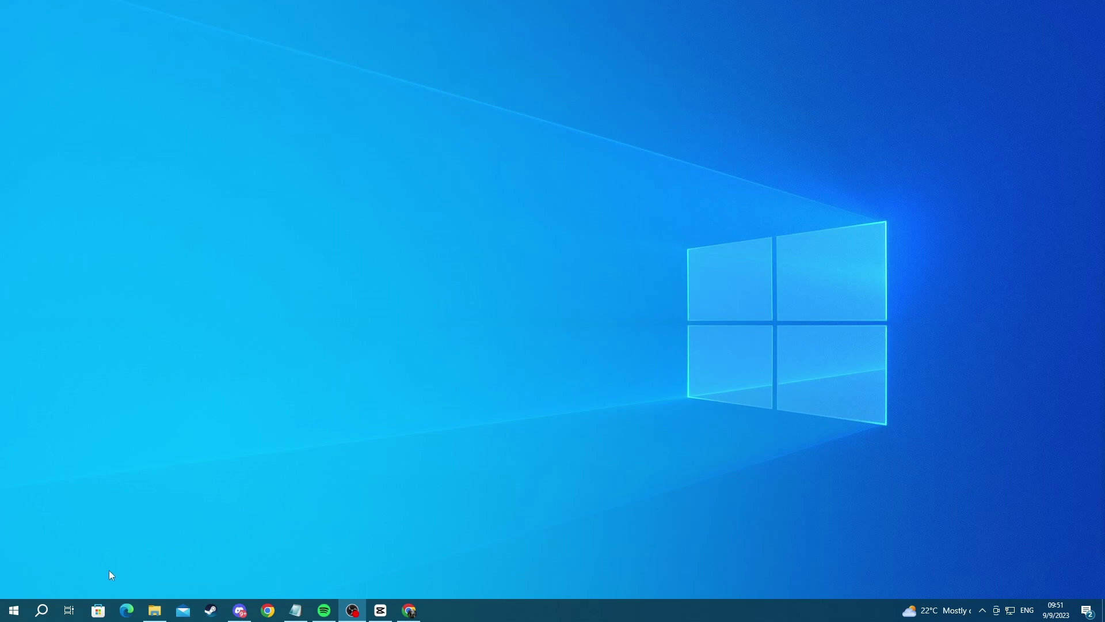
Find Sound settings through search and keep Razer Seiren Mini as the input device
{"action": "left_click", "coordinate": [36, 609]}
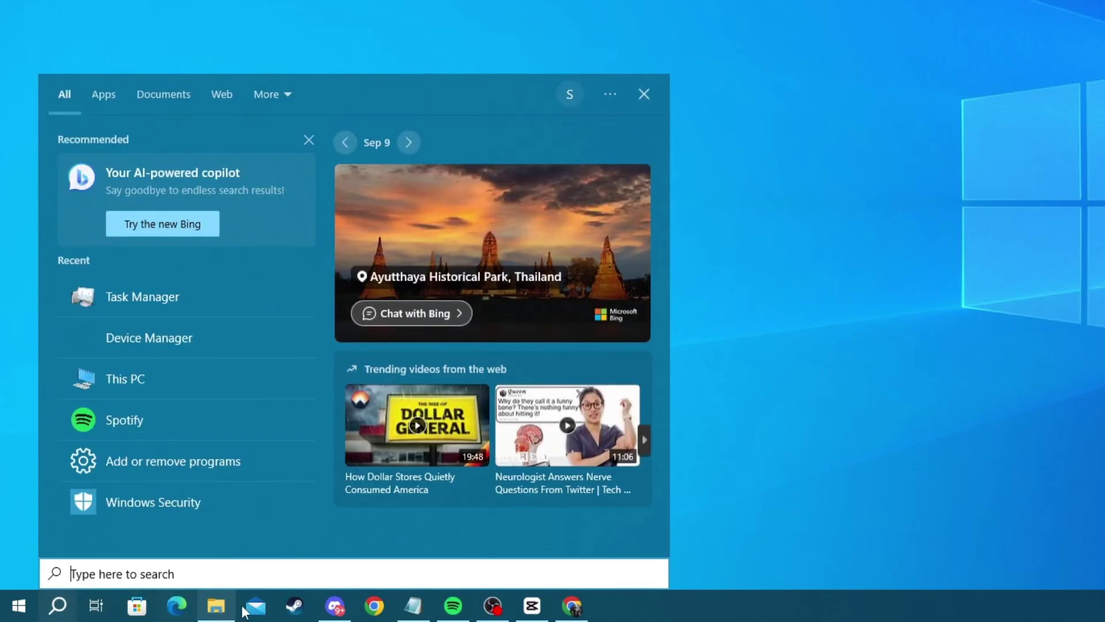
{"action": "type", "text": "sound"}
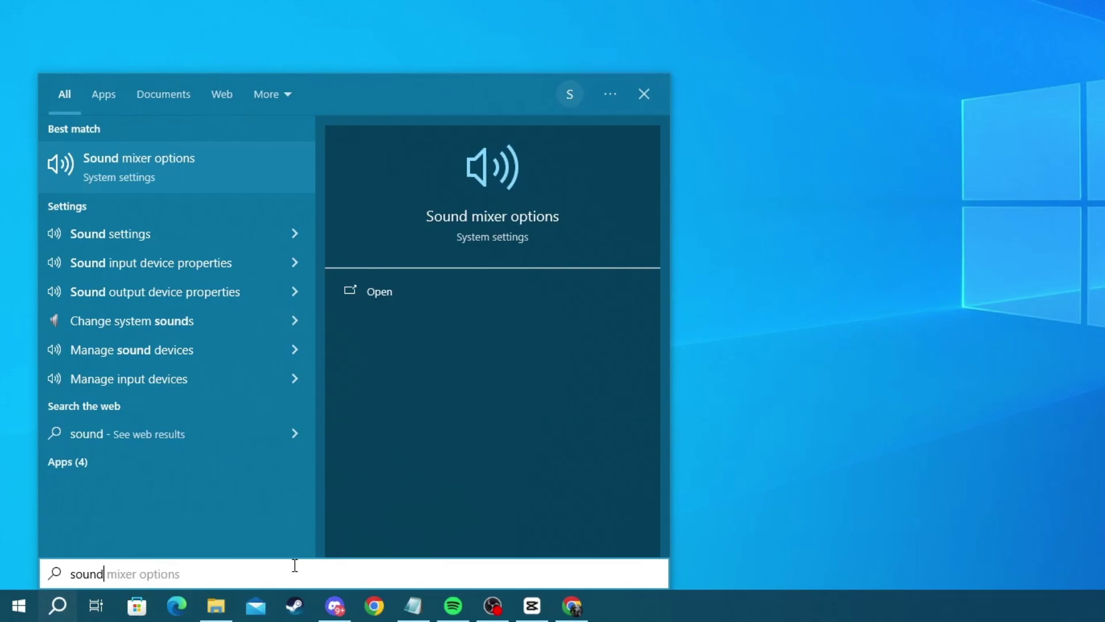
{"action": "left_click", "coordinate": [151, 234]}
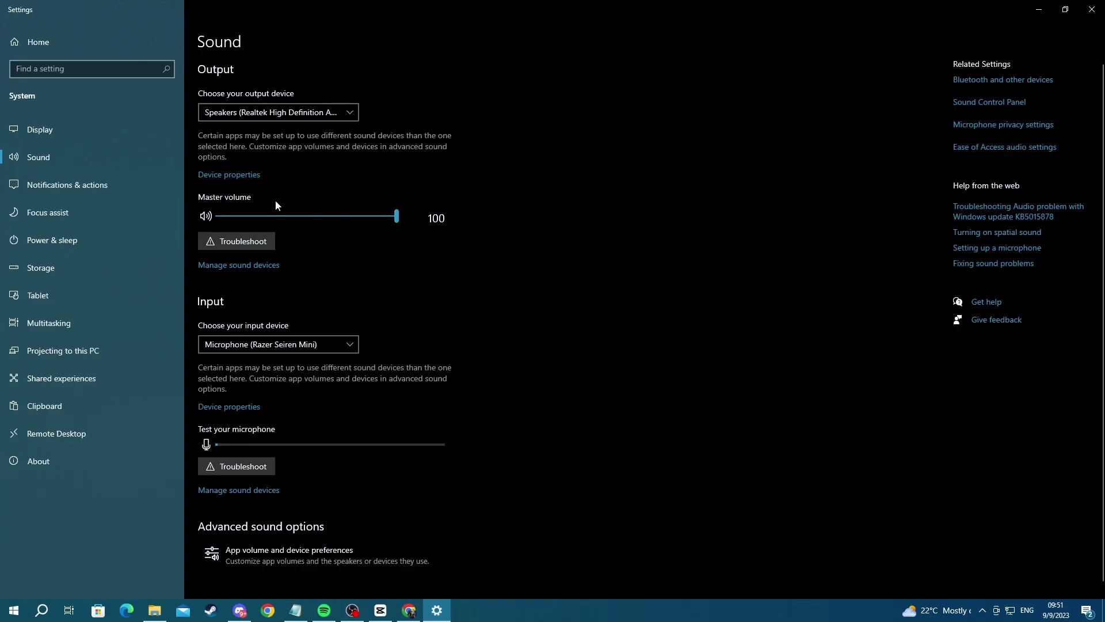
{"action": "scroll", "coordinate": [303, 305], "scroll_direction": "down", "scroll_amount": 1}
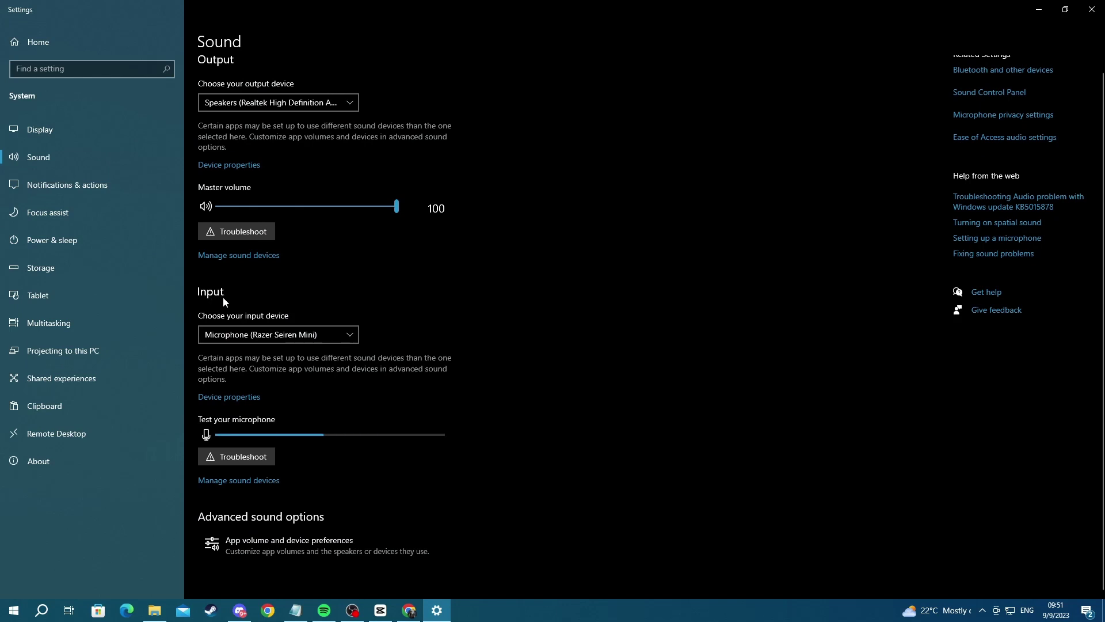
{"action": "left_click", "coordinate": [191, 341]}
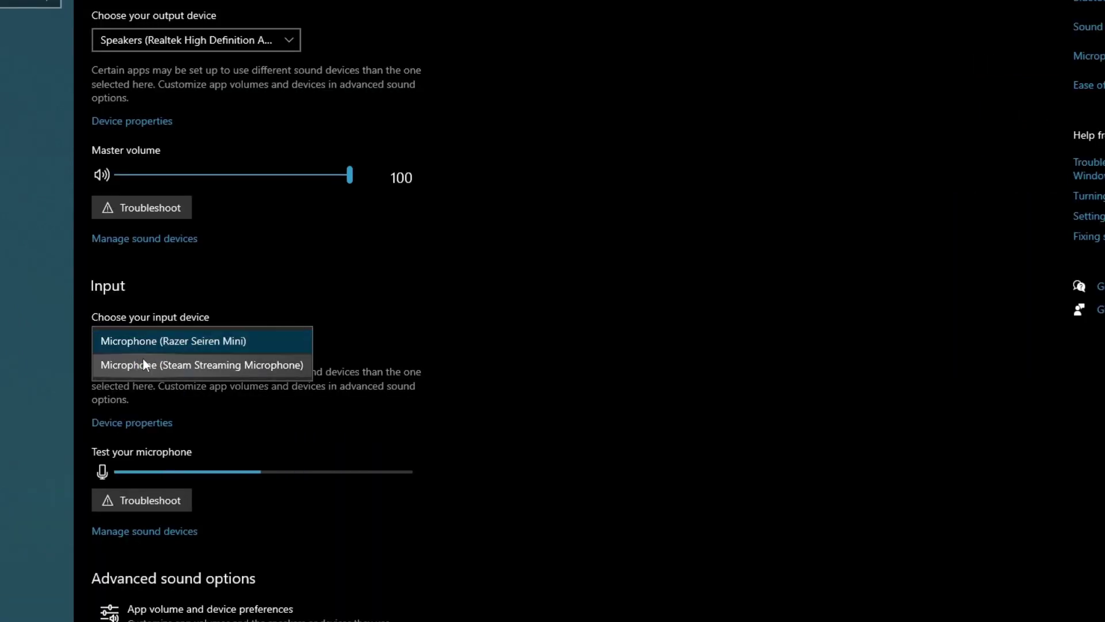
{"action": "left_click", "coordinate": [192, 346]}
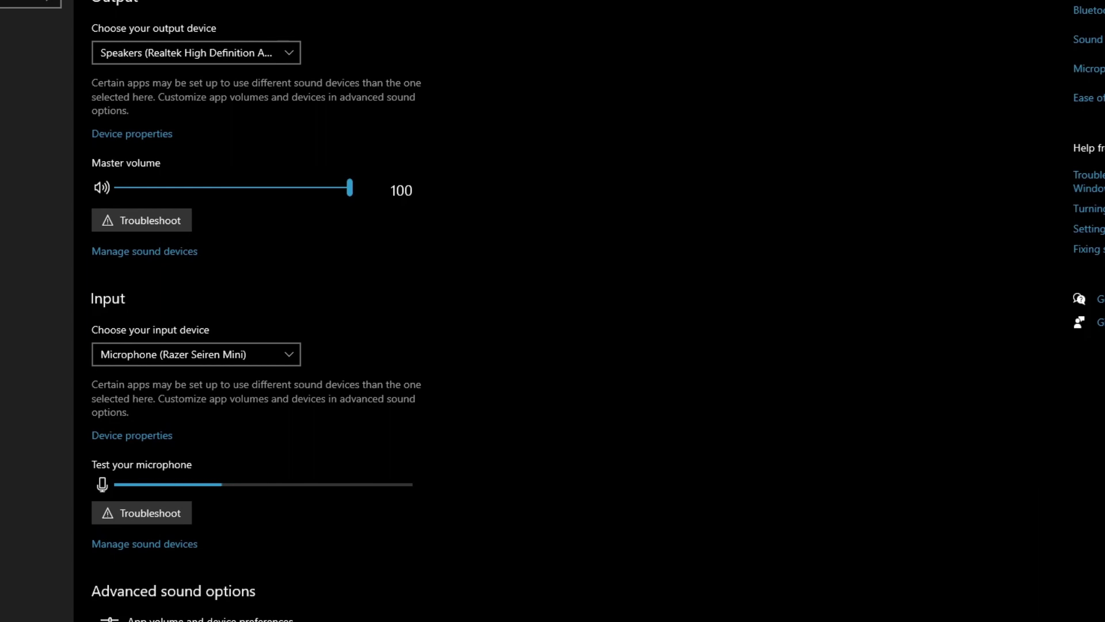
{"action": "scroll", "coordinate": [504, 469], "scroll_direction": "down", "scroll_amount": 1}
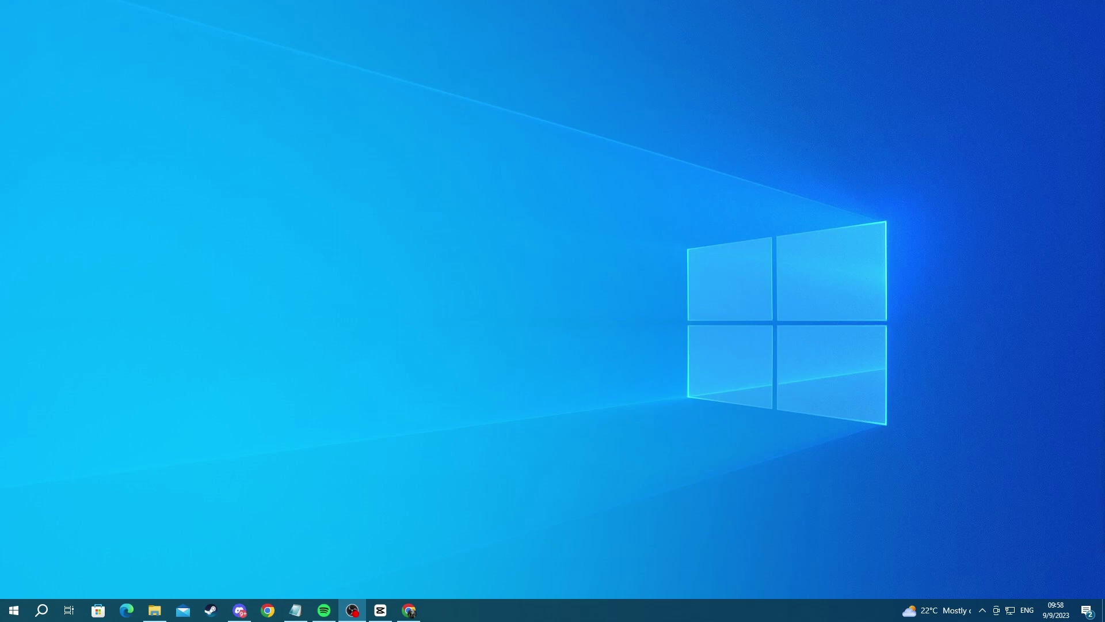
Open the classic Sound dialog from the tray speaker icon's Sounds option
{"action": "left_click", "coordinate": [982, 610]}
{"action": "left_click", "coordinate": [864, 572]}
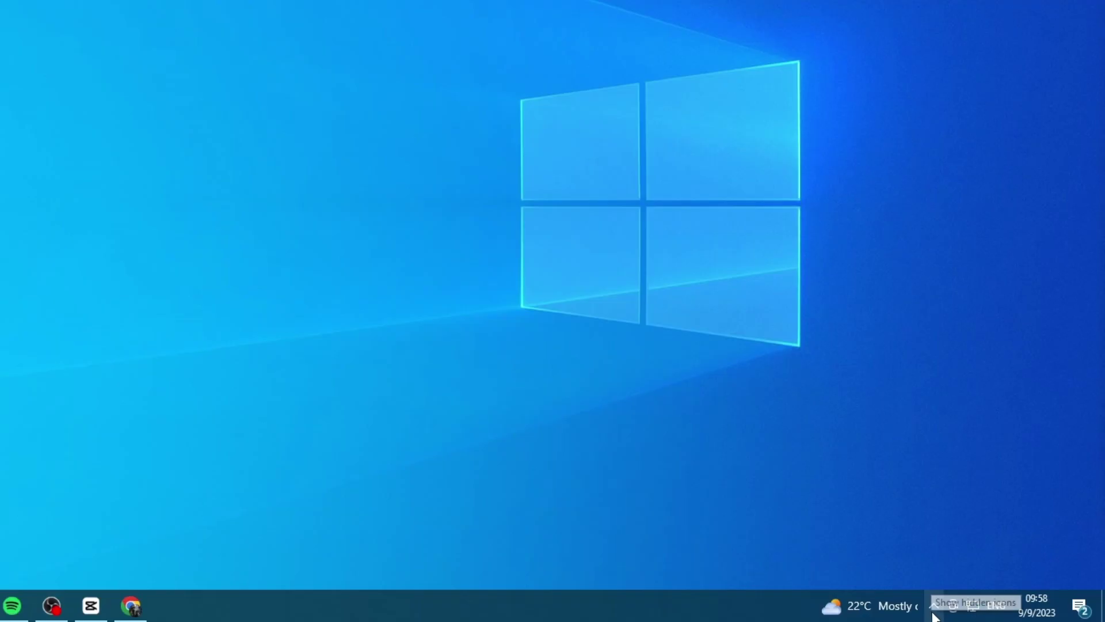
{"action": "left_click", "coordinate": [933, 612]}
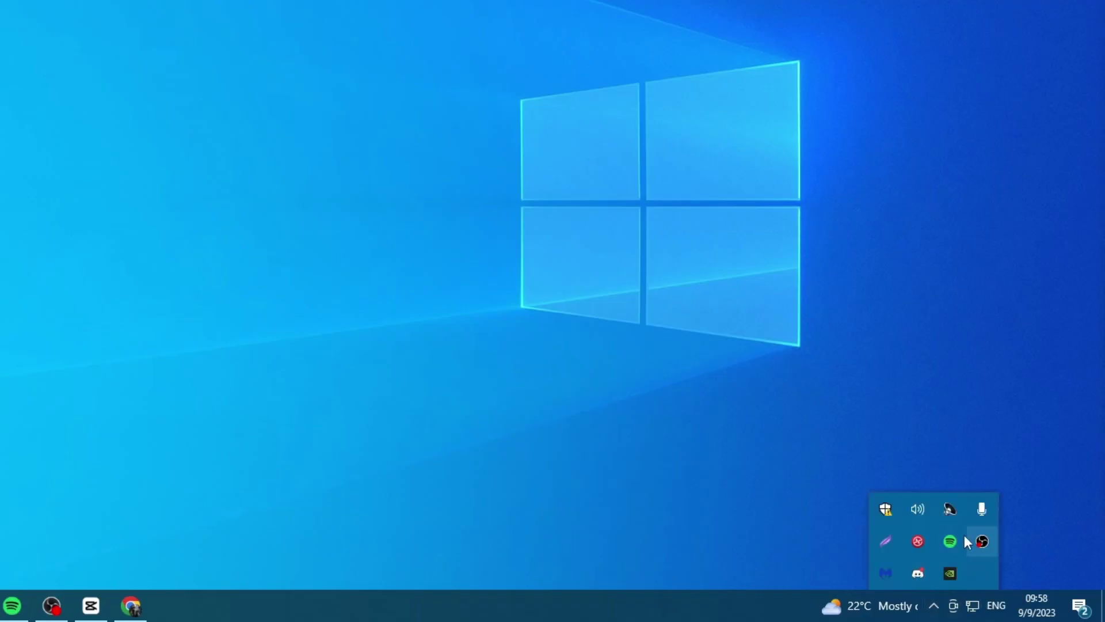
{"action": "right_click", "coordinate": [913, 514]}
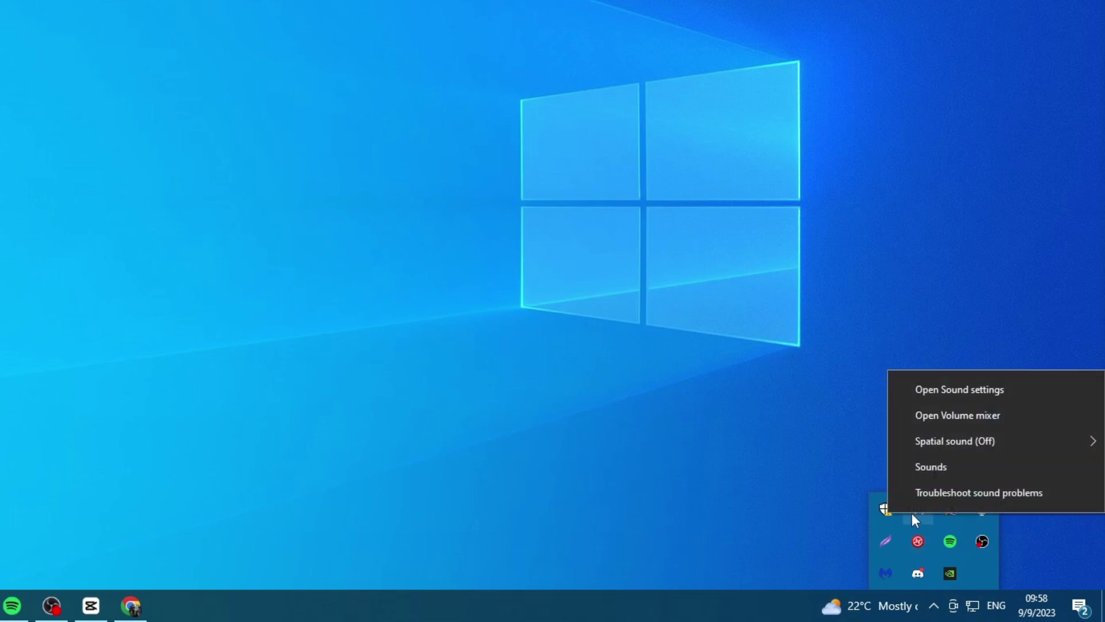
{"action": "left_click", "coordinate": [931, 470]}
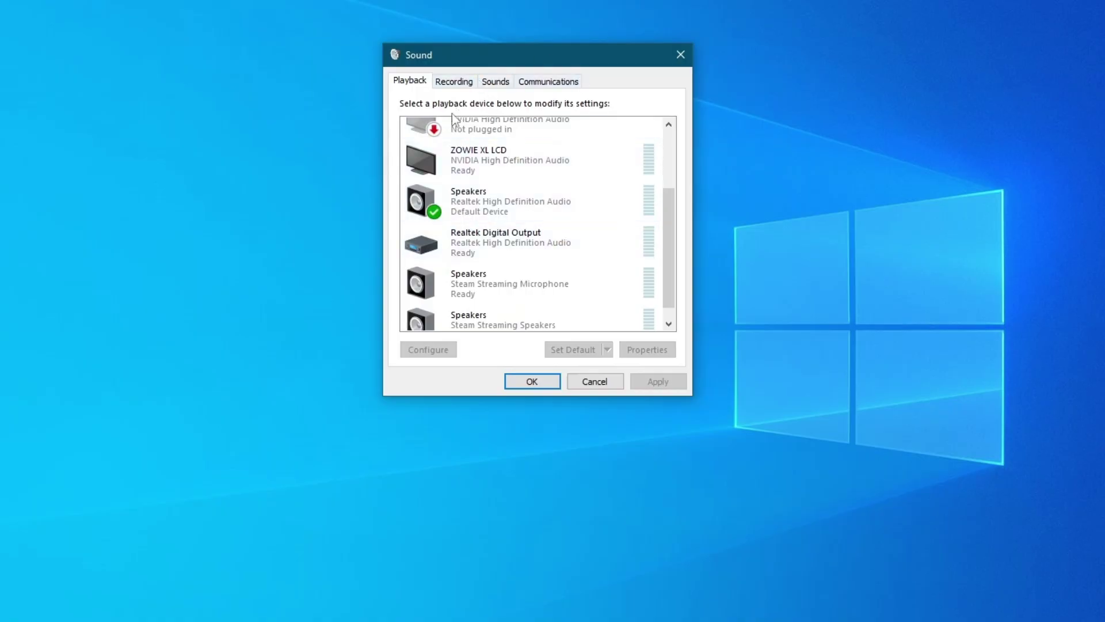
Check the Razer Seiren Mini microphone's recording level, leaving it at 100
{"action": "left_click", "coordinate": [466, 85]}
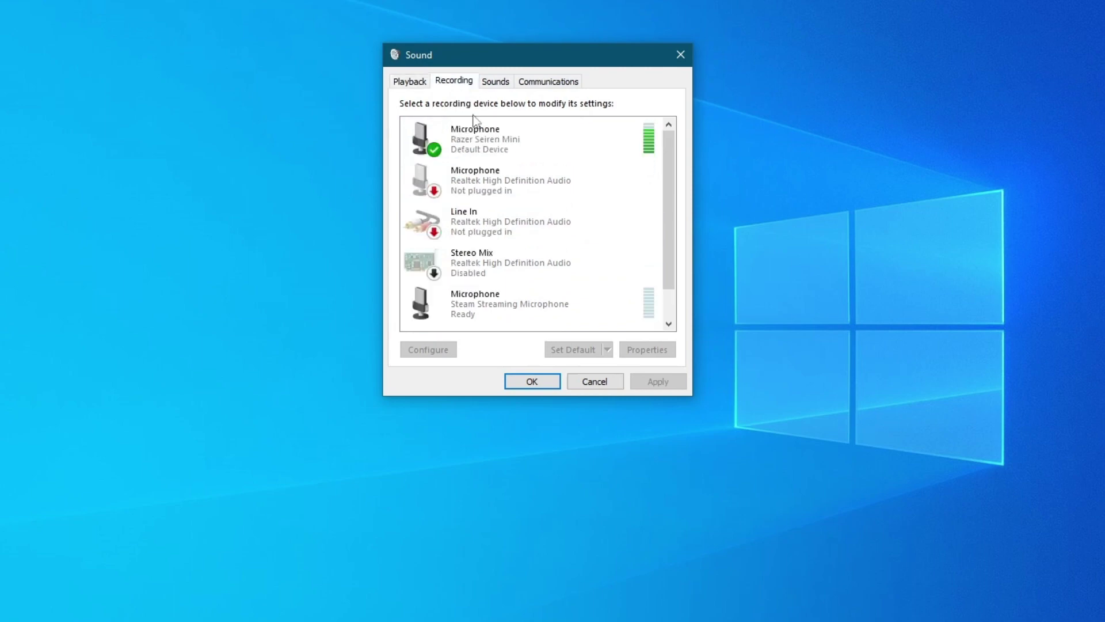
{"action": "right_click", "coordinate": [461, 146]}
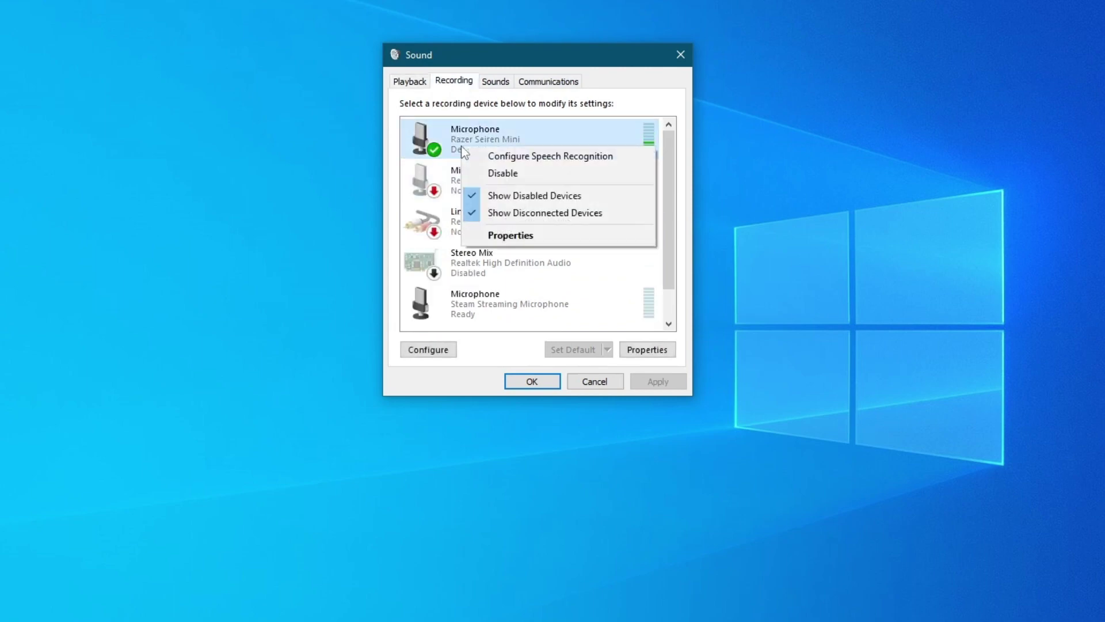
{"action": "left_click", "coordinate": [499, 235]}
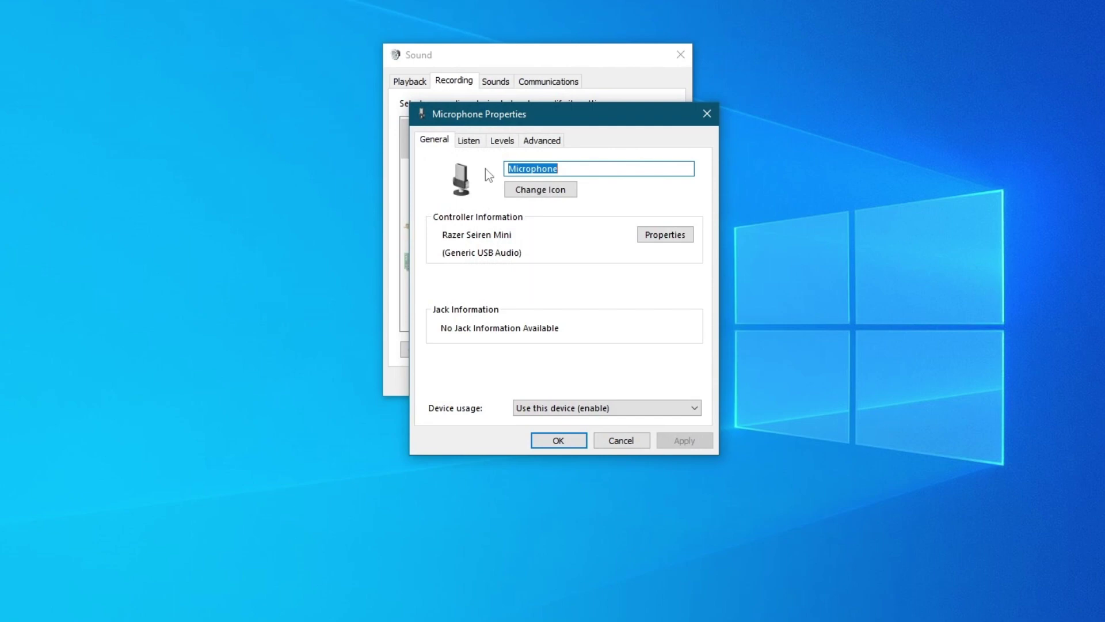
{"action": "left_click", "coordinate": [504, 143]}
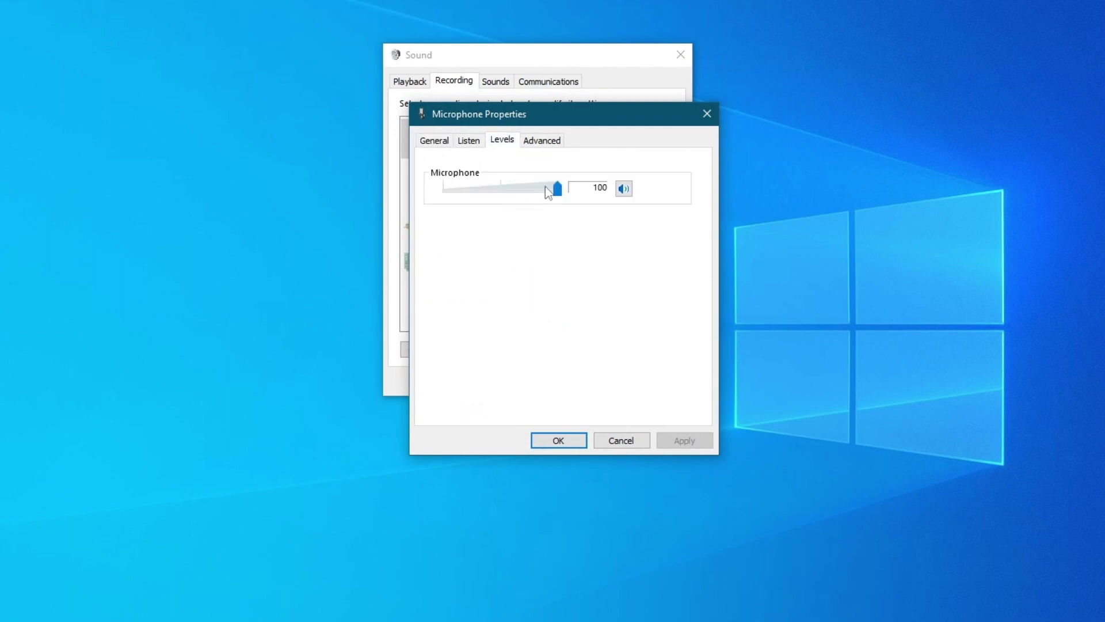
{"action": "mouse_move", "coordinate": [557, 196]}
{"action": "left_mouse_down"}
{"action": "mouse_move", "coordinate": [469, 200]}
{"action": "mouse_move", "coordinate": [570, 203]}
{"action": "left_mouse_up"}
{"action": "left_click", "coordinate": [552, 443]}
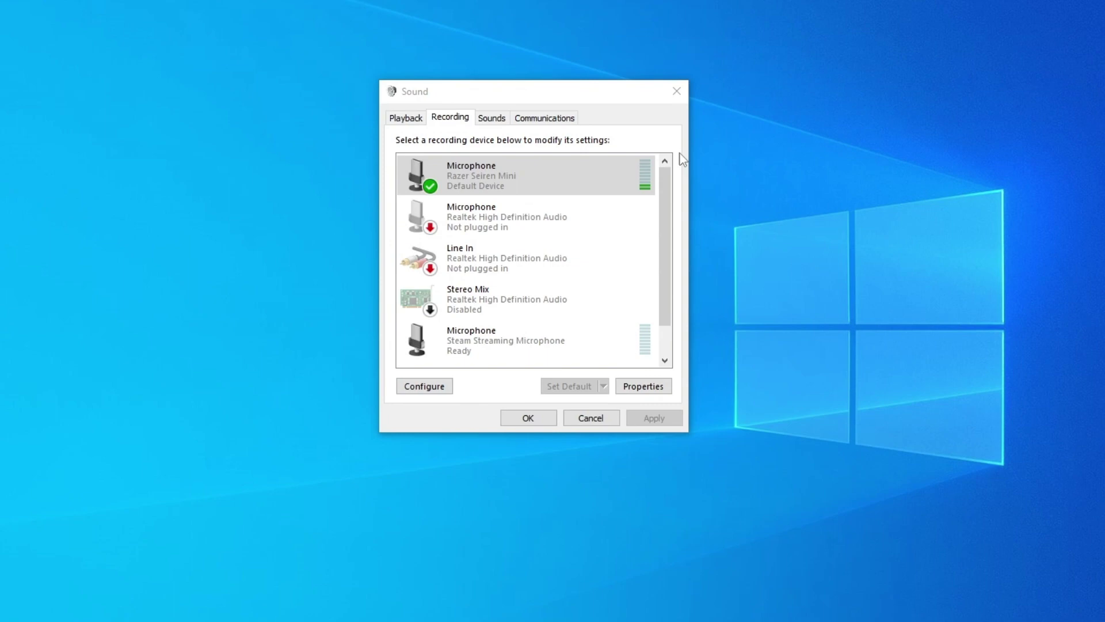
Keep the Razer Seiren Mini's default format at 1 channel, 16 bit, 48000 Hz (DVD Quality)
{"action": "left_click", "coordinate": [420, 167]}
{"action": "right_click", "coordinate": [459, 179]}
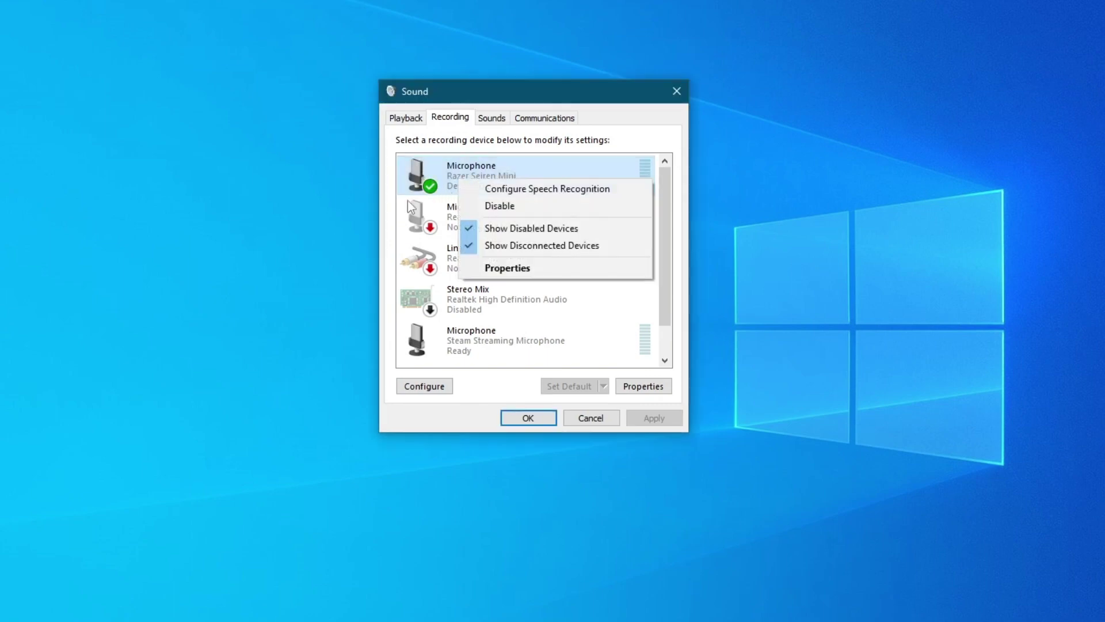
{"action": "left_click", "coordinate": [490, 269]}
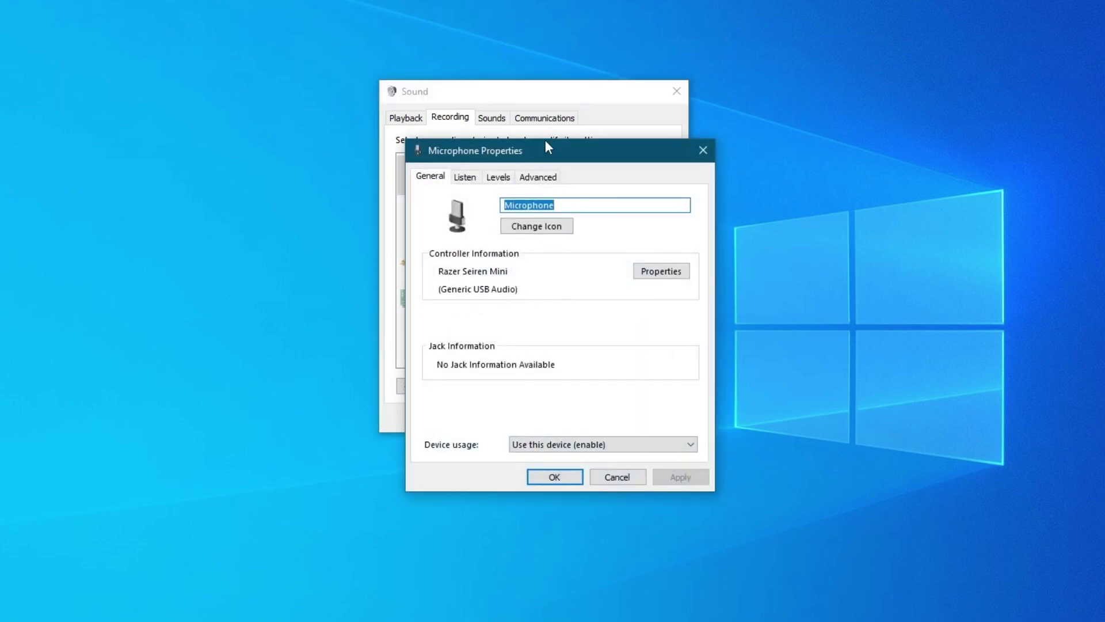
{"action": "left_click_drag", "start_coordinate": [545, 142], "coordinate": [530, 109]}
{"action": "left_click", "coordinate": [521, 137]}
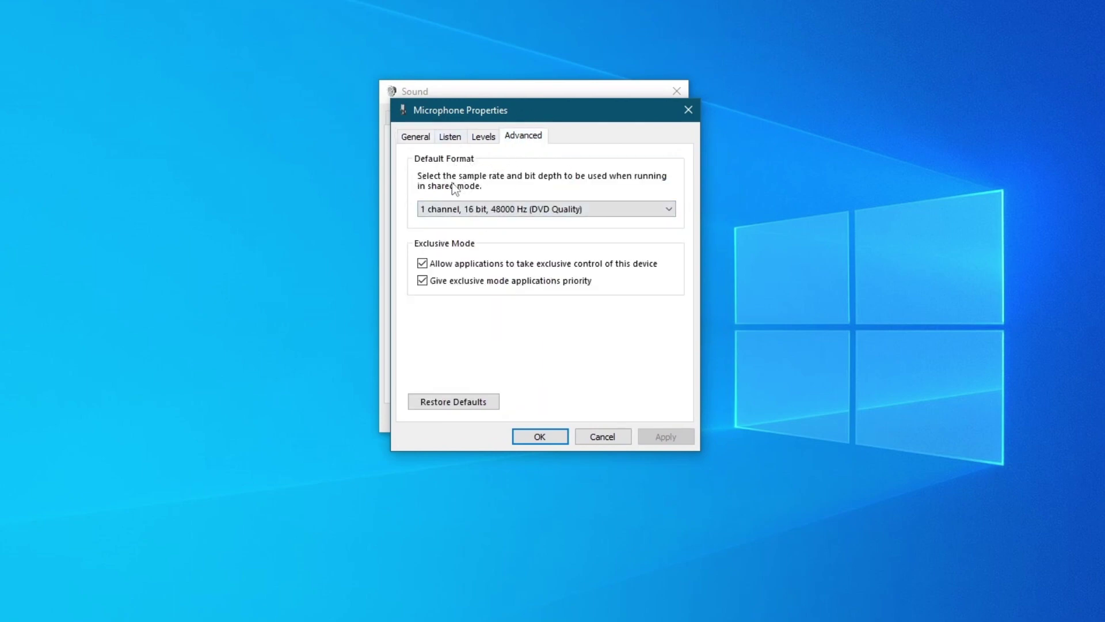
{"action": "left_click", "coordinate": [462, 212]}
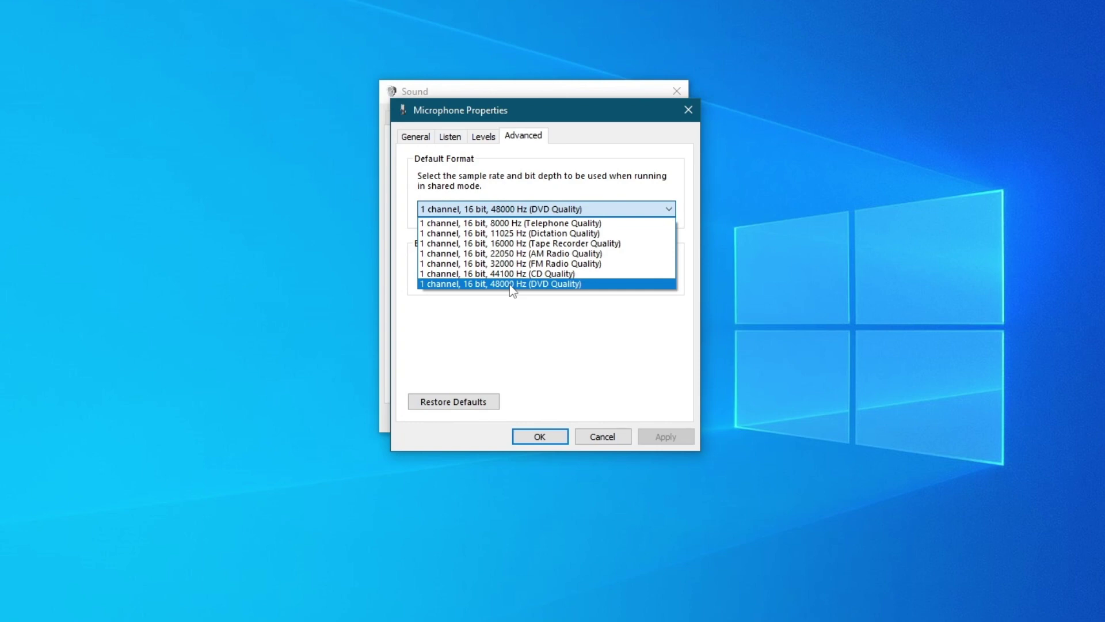
{"action": "left_click", "coordinate": [547, 314]}
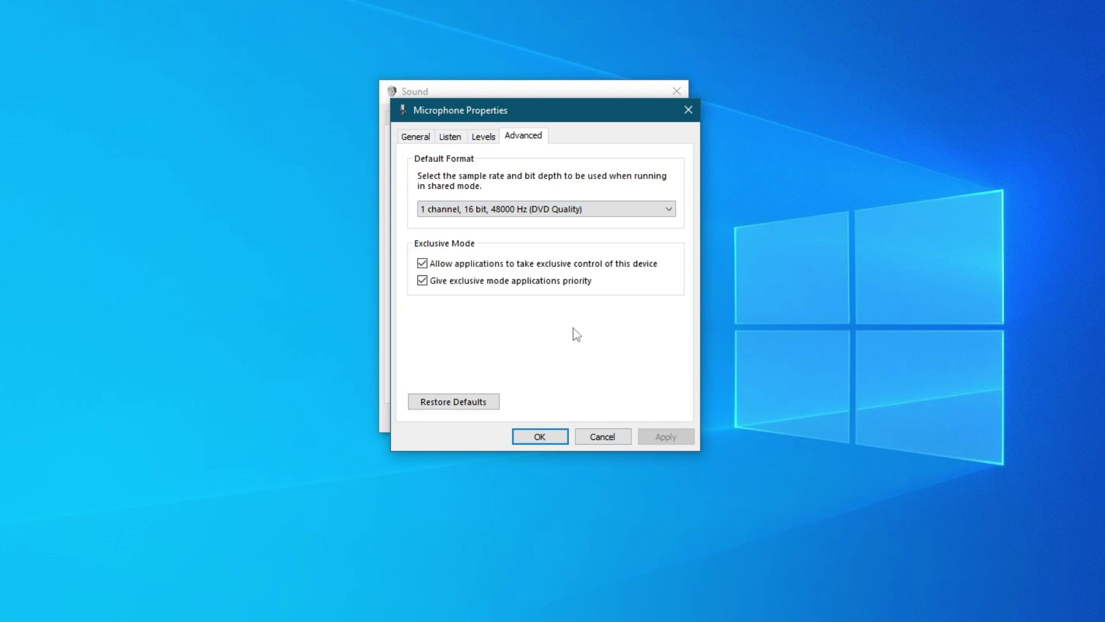
{"action": "left_click", "coordinate": [540, 437]}
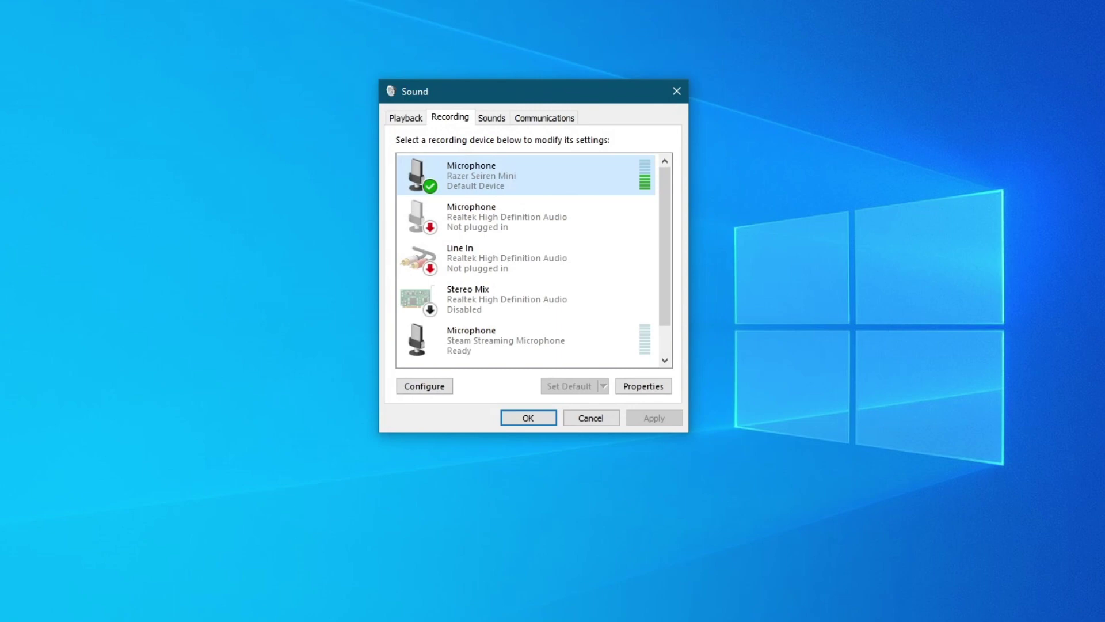
Close the Sound dialog with OK
{"action": "left_click", "coordinate": [677, 91]}
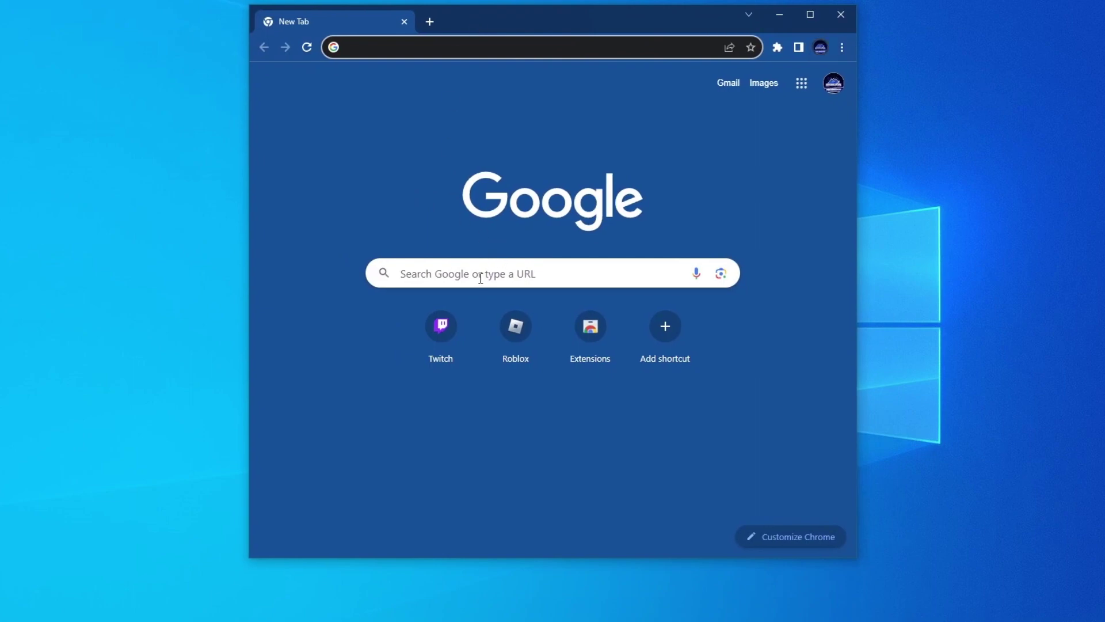
Search Google for Audacity, open the audacityteam.org download page, then close Chrome
{"action": "left_click", "coordinate": [490, 275]}
{"action": "type", "text": "audaci"}
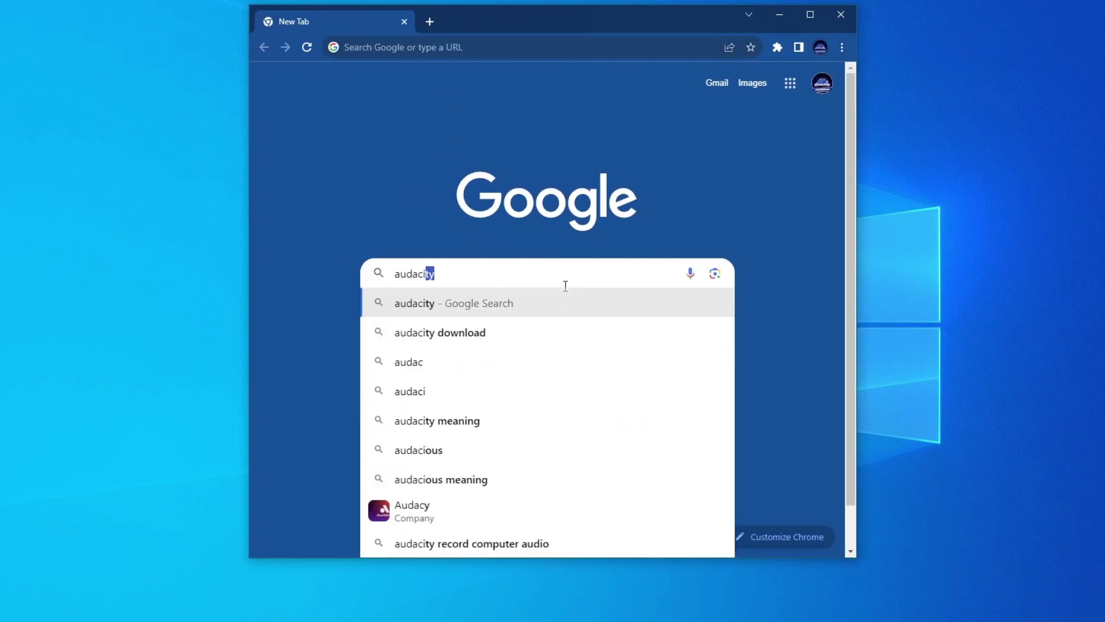
{"action": "key", "text": "Return"}
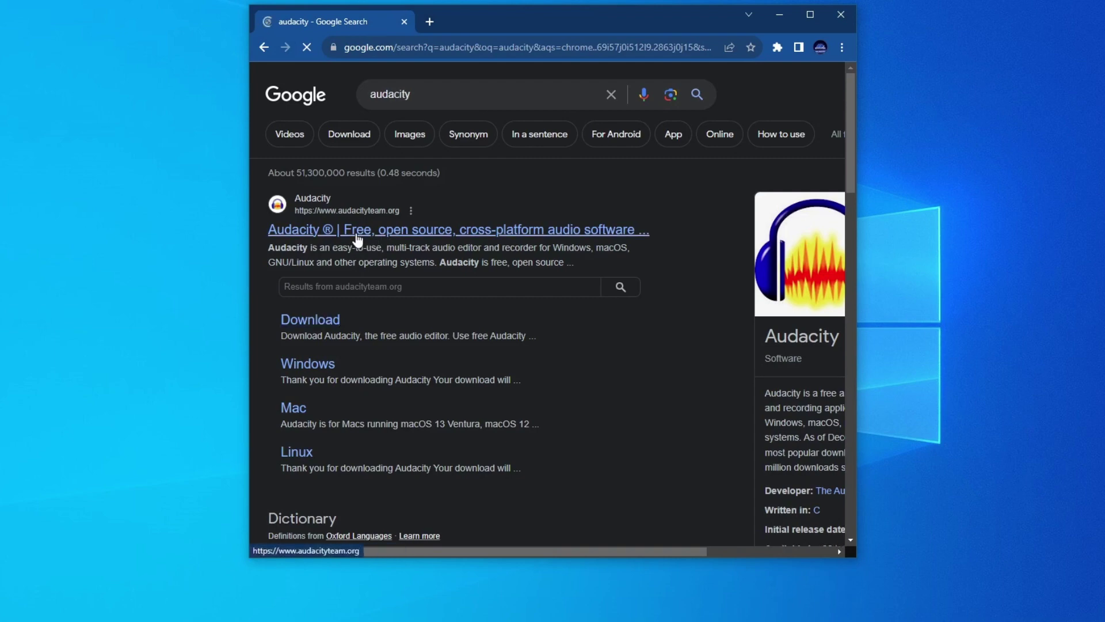
{"action": "left_click", "coordinate": [355, 233]}
{"action": "left_click", "coordinate": [526, 133]}
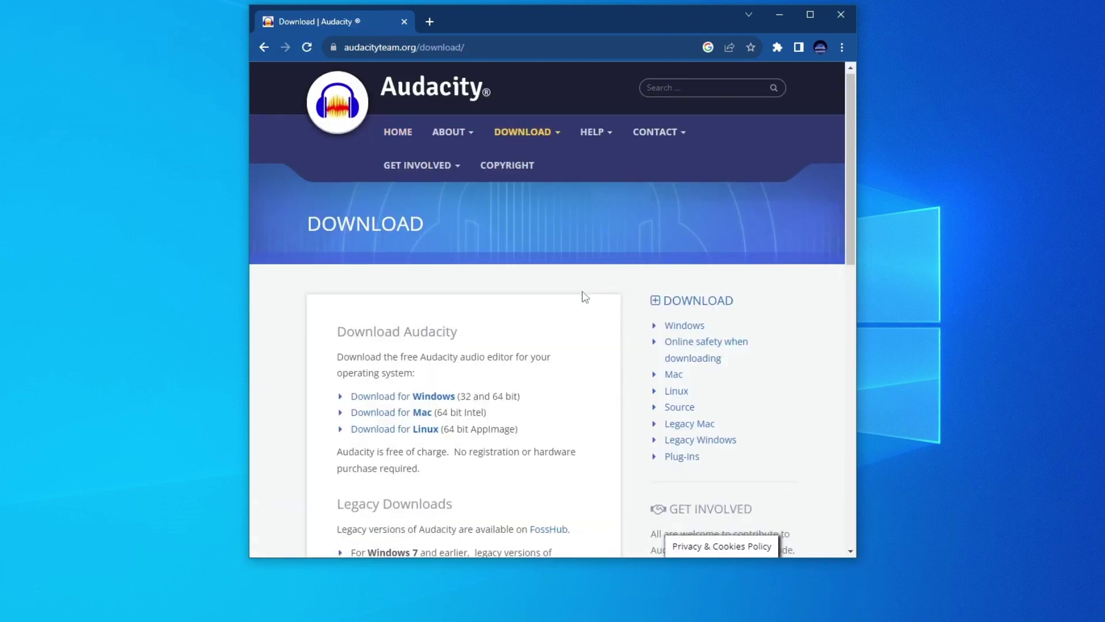
{"action": "scroll", "coordinate": [393, 300], "scroll_direction": "down", "scroll_amount": 2}
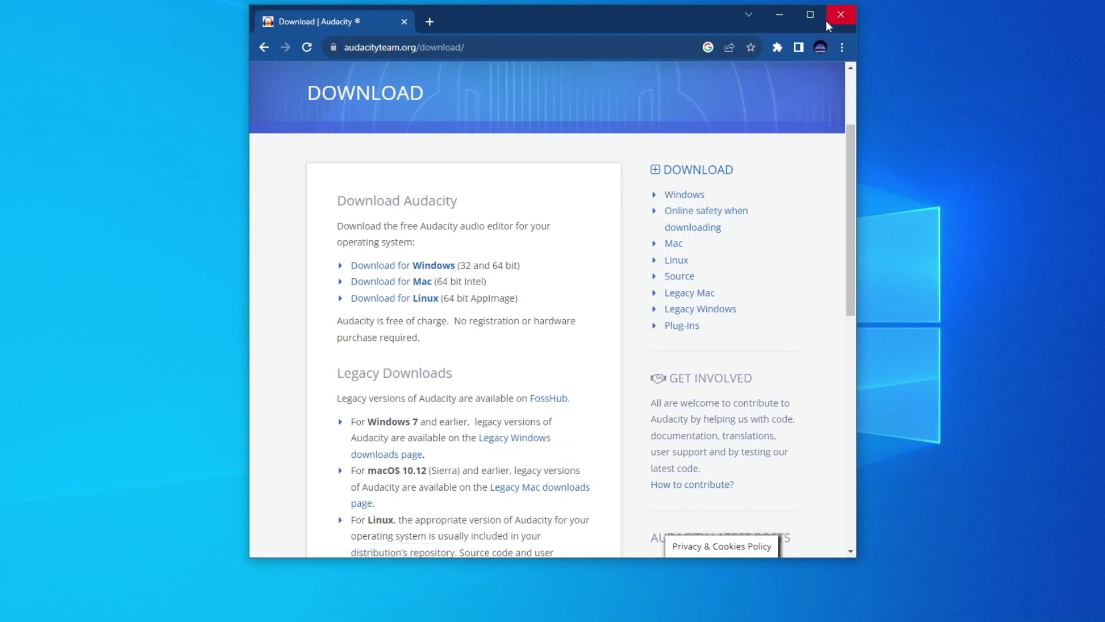
{"action": "left_click", "coordinate": [844, 15]}
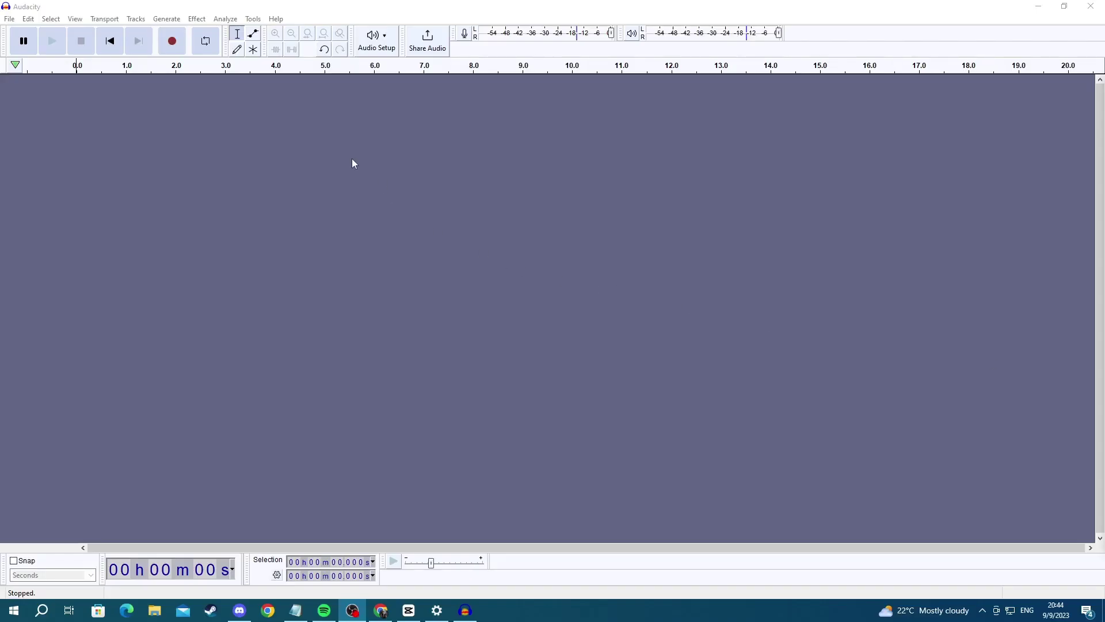
Record a short microphone test clip in Audacity, stop it, and browse the Effect menu
{"action": "left_click", "coordinate": [175, 45]}
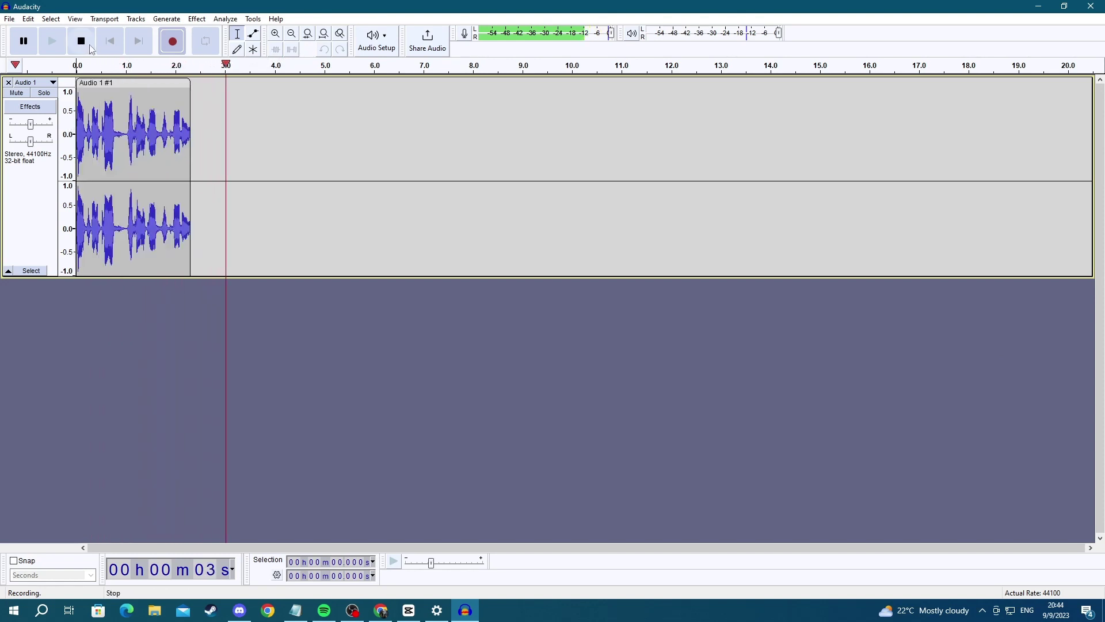
{"action": "left_click", "coordinate": [89, 50]}
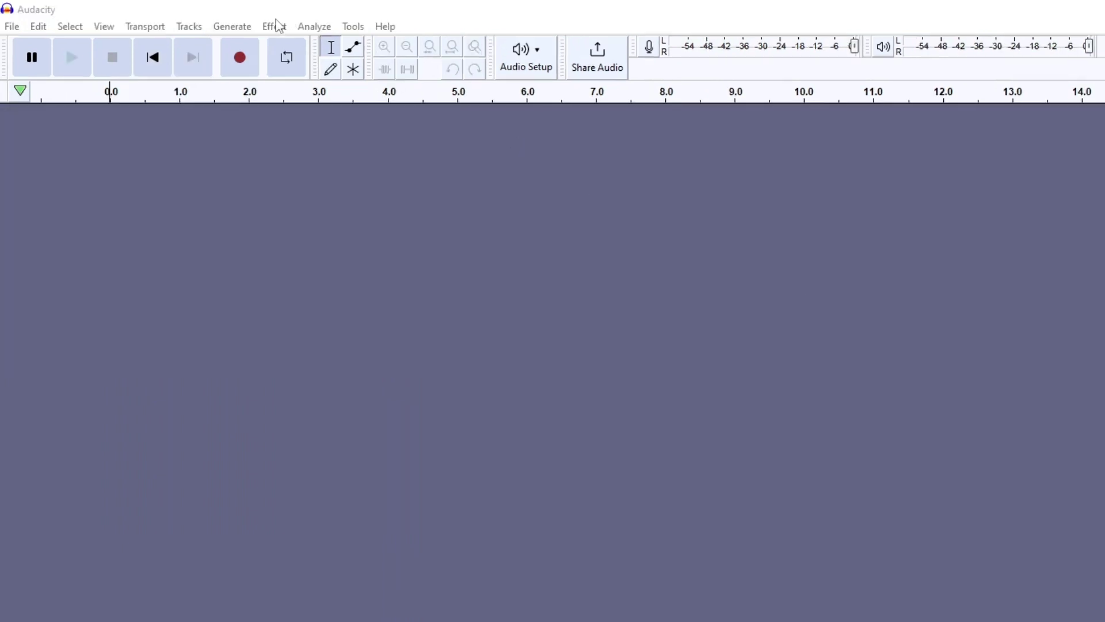
{"action": "left_click", "coordinate": [275, 26]}
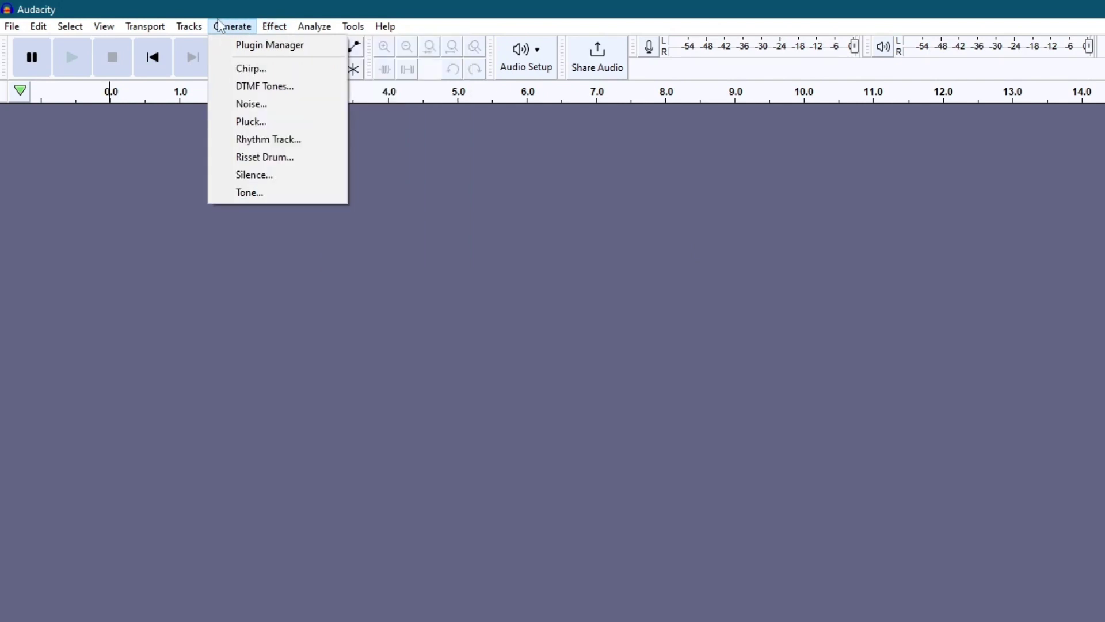
{"action": "mouse_move", "coordinate": [187, 27]}
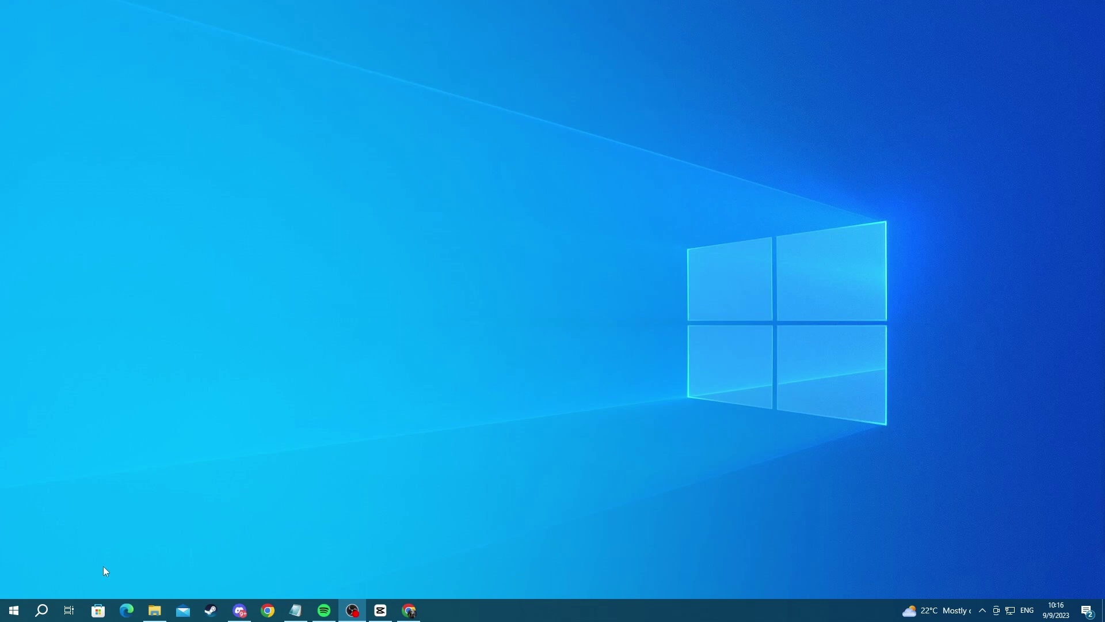
Launch Device Manager from Windows search and center its window
{"action": "left_click", "coordinate": [46, 613]}
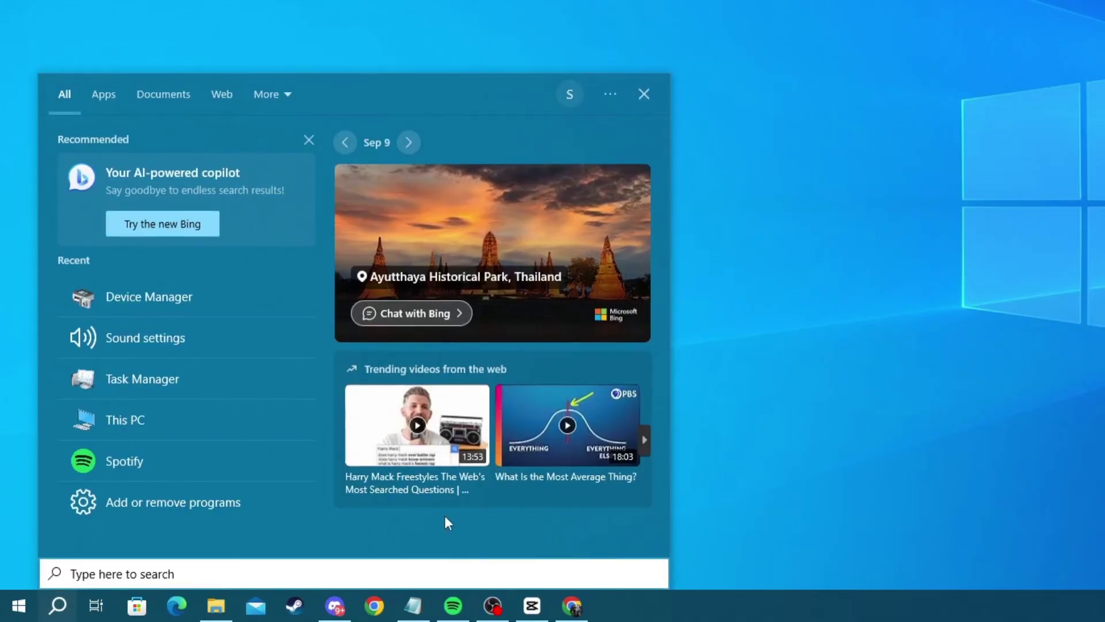
{"action": "type", "text": "device manager"}
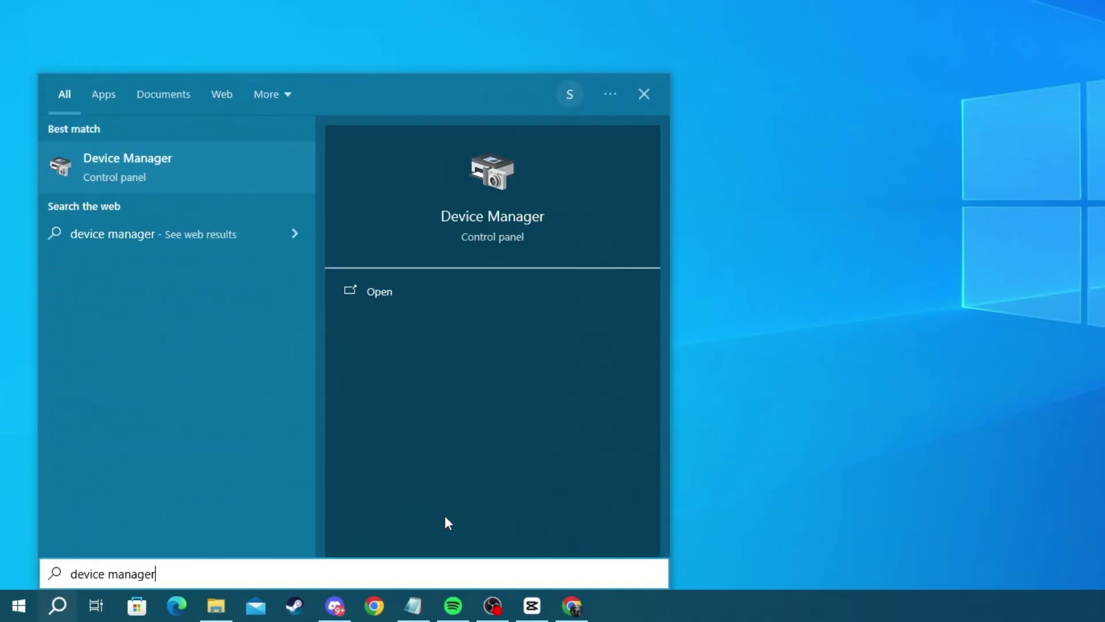
{"action": "left_click", "coordinate": [107, 175]}
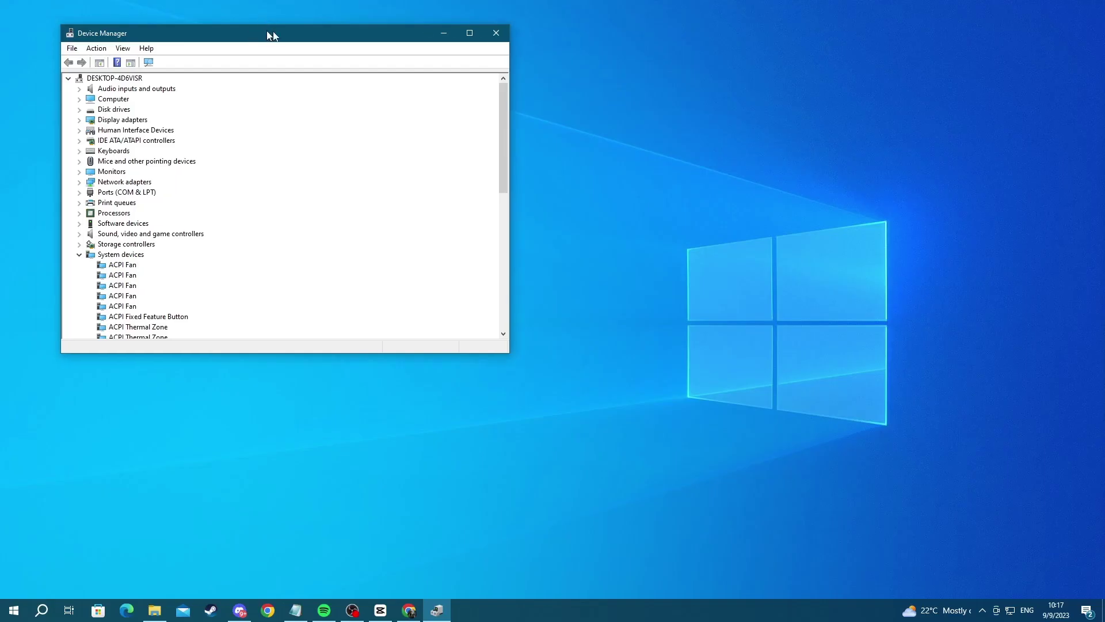
{"action": "left_click_drag", "start_coordinate": [267, 30], "coordinate": [493, 121]}
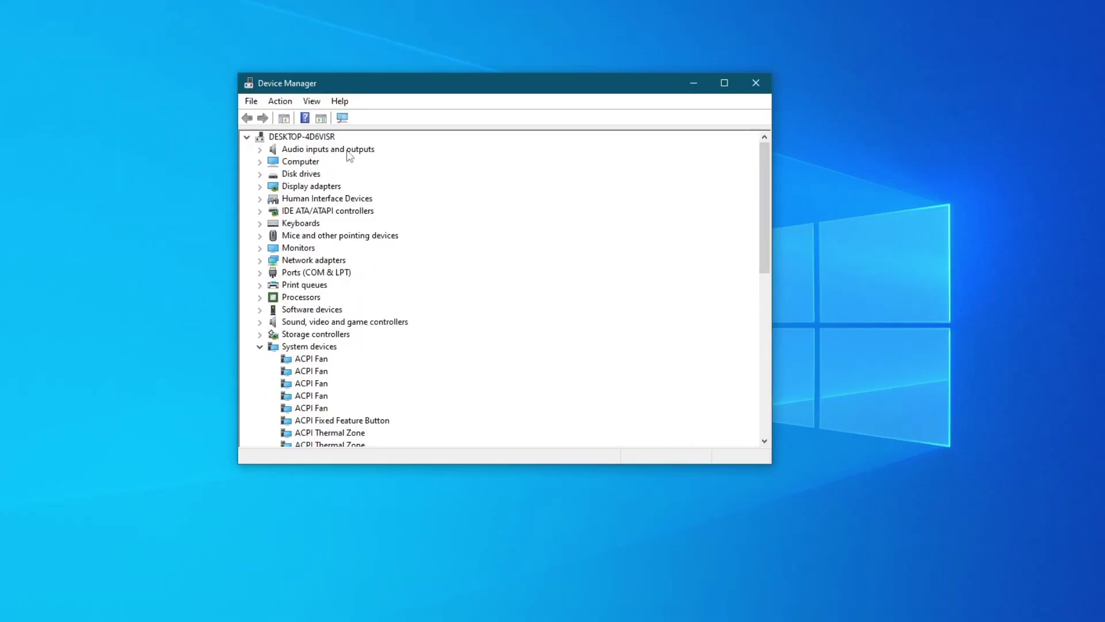
Start a driver update for the Razer Seiren Mini under Audio inputs and outputs
{"action": "double_click", "coordinate": [348, 151]}
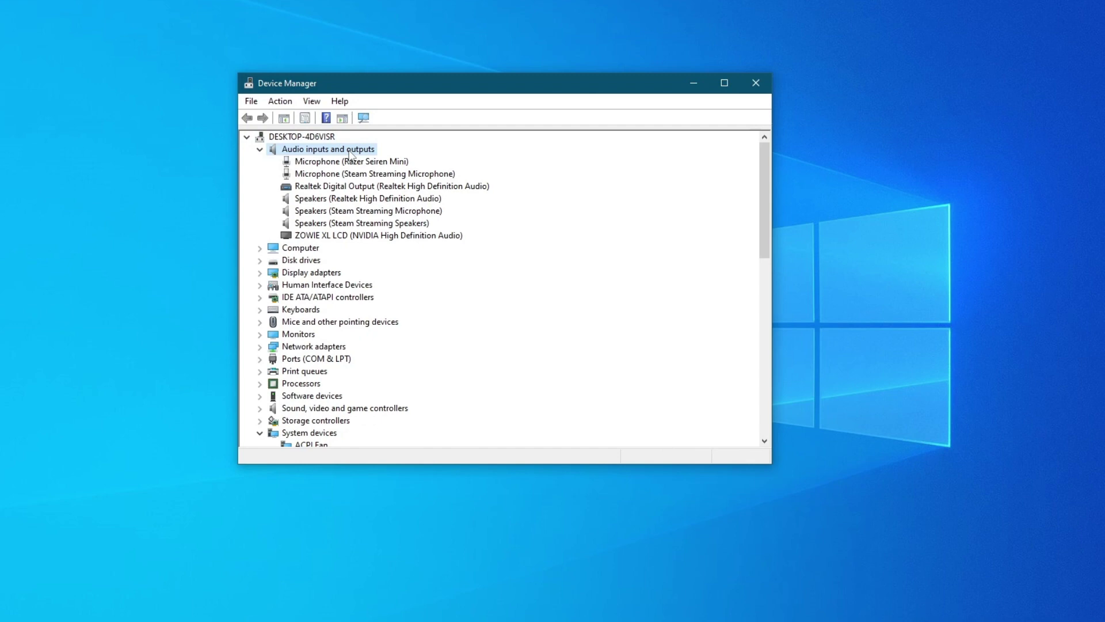
{"action": "left_click", "coordinate": [300, 166]}
{"action": "right_click", "coordinate": [299, 166]}
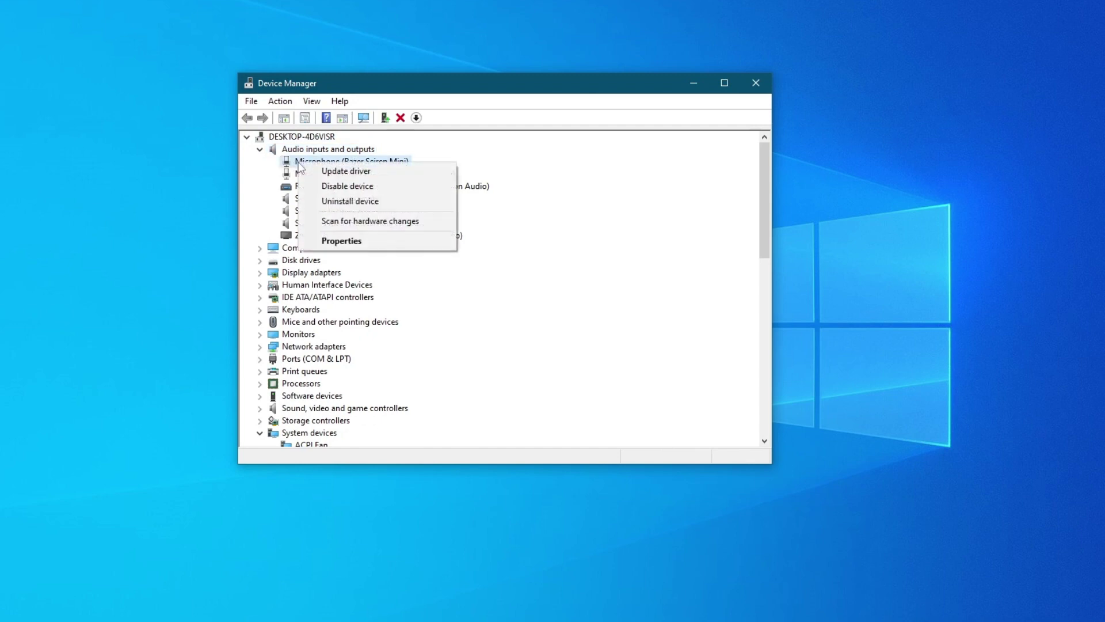
{"action": "left_click", "coordinate": [355, 240]}
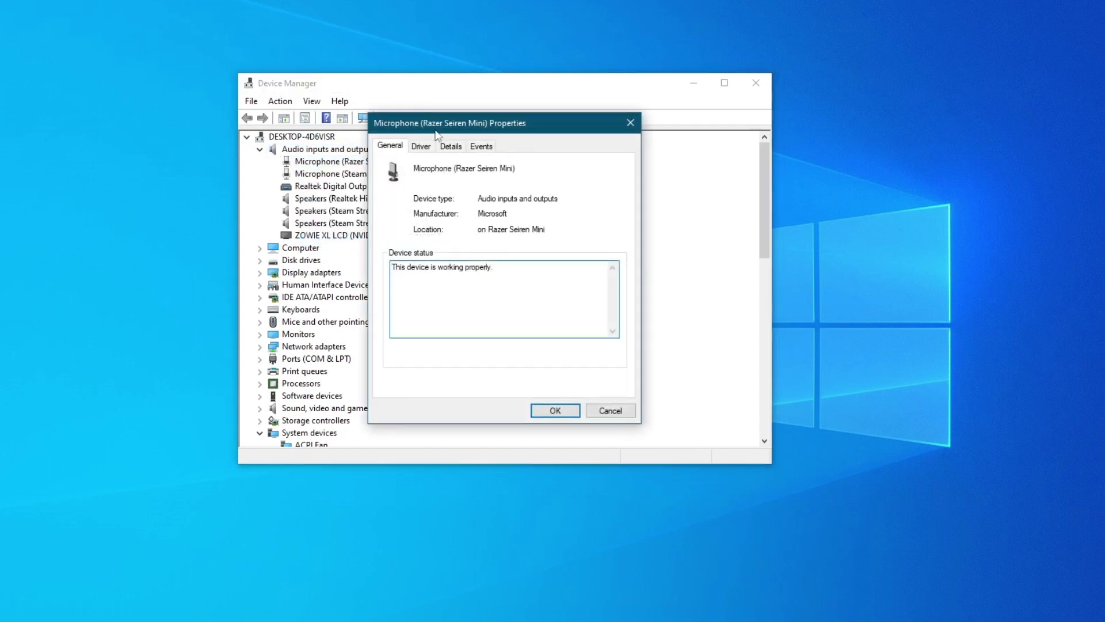
{"action": "left_click", "coordinate": [424, 147]}
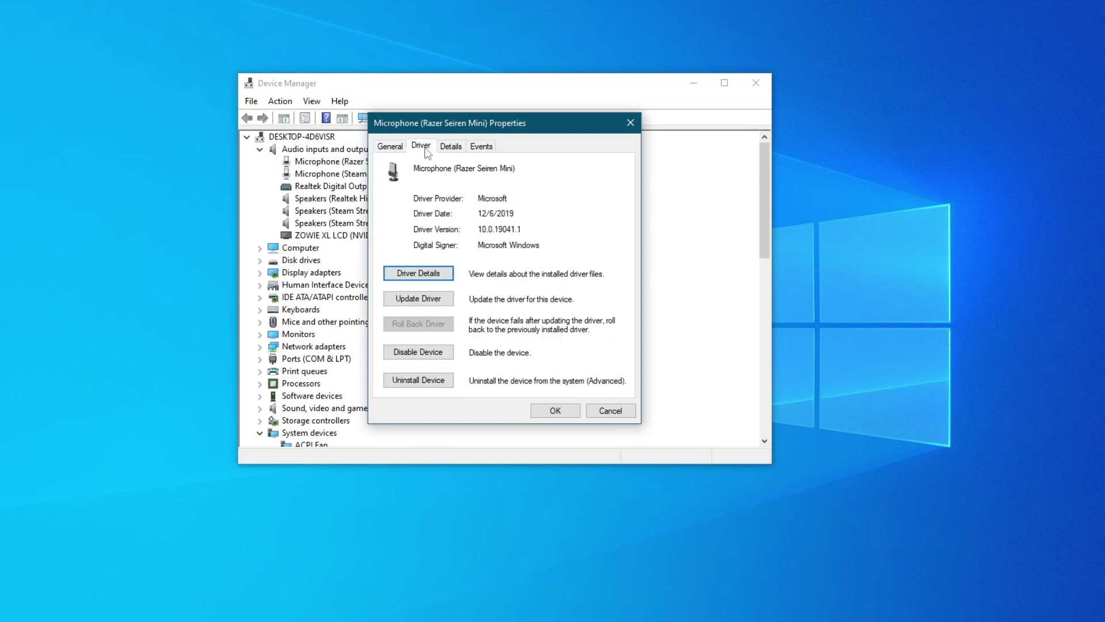
{"action": "left_click", "coordinate": [416, 299]}
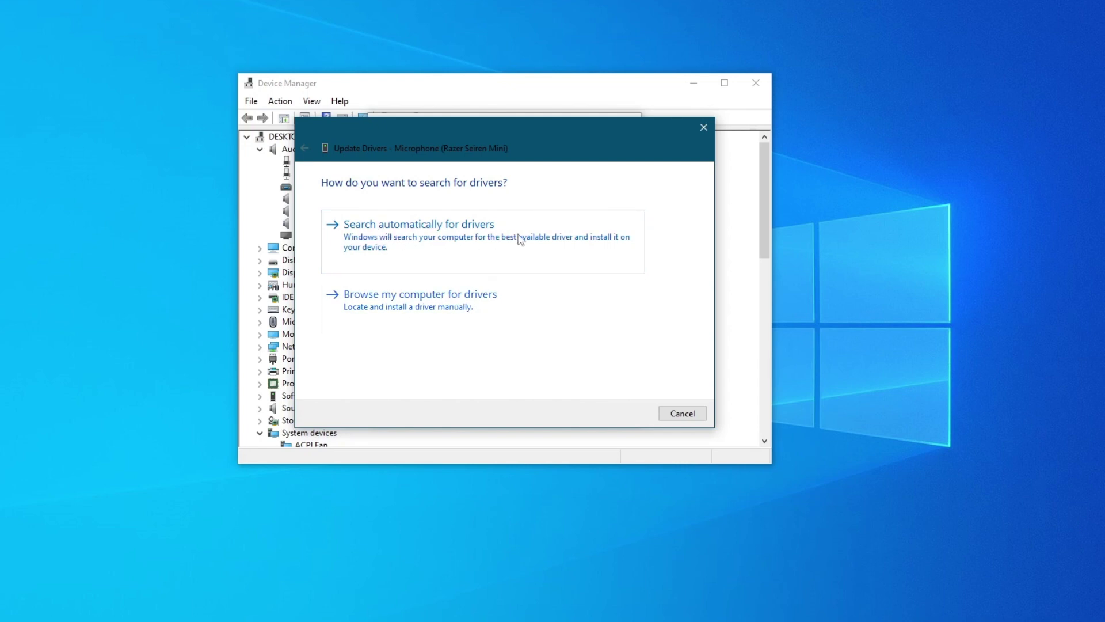
Search automatically for drivers, confirm the best ones are already installed, and close the result
{"action": "left_click", "coordinate": [378, 246]}
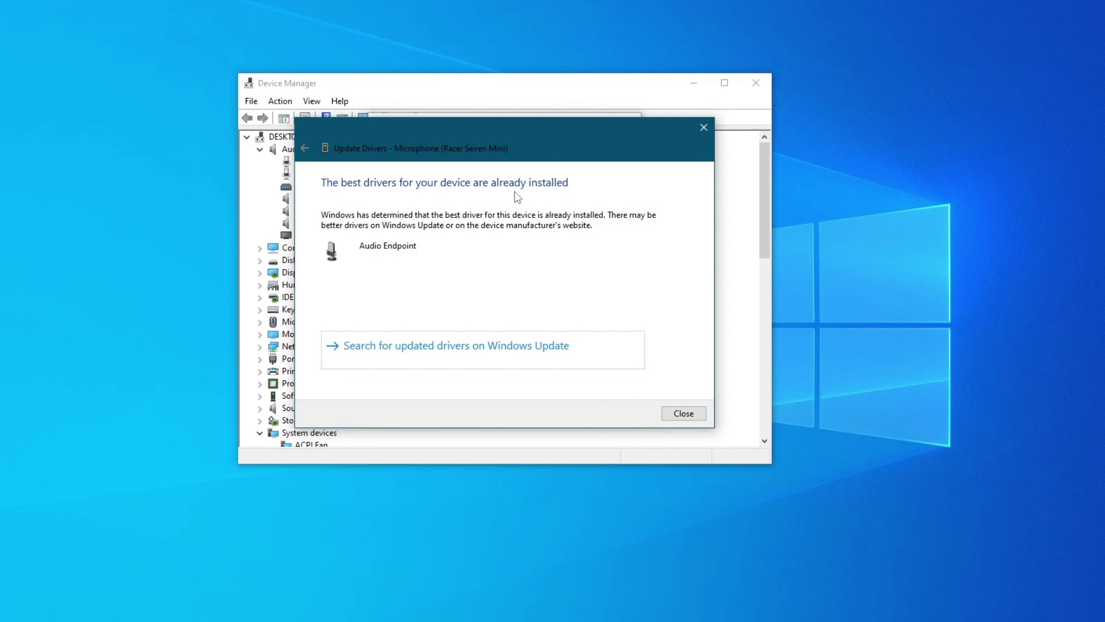
{"action": "left_click", "coordinate": [698, 424]}
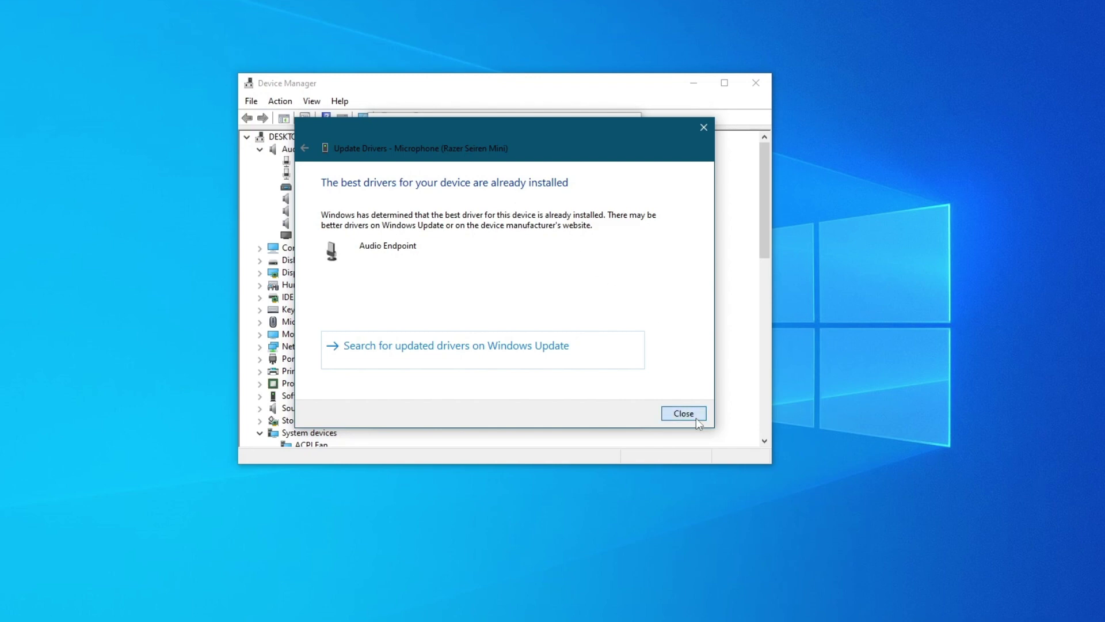